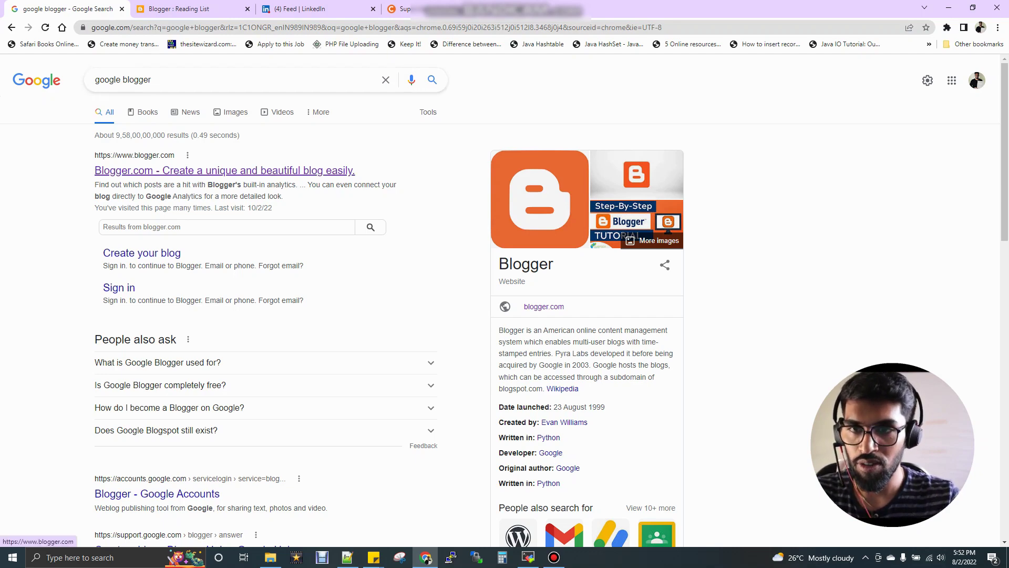
# - Start a new Blogger blog titled 'big data'
pyautogui.hotkey('ctrl', 'Tab')
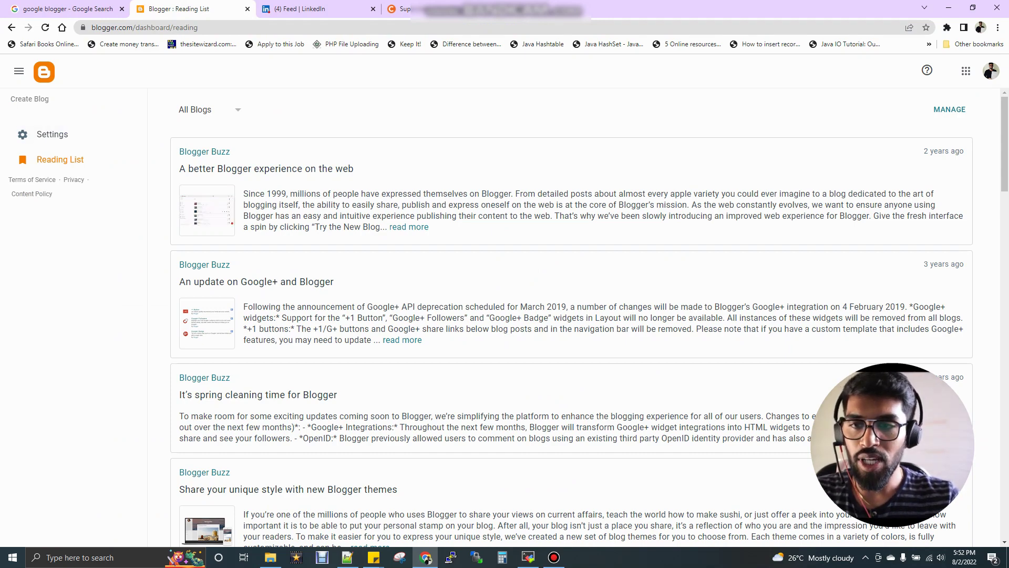
pyautogui.click(29, 98)
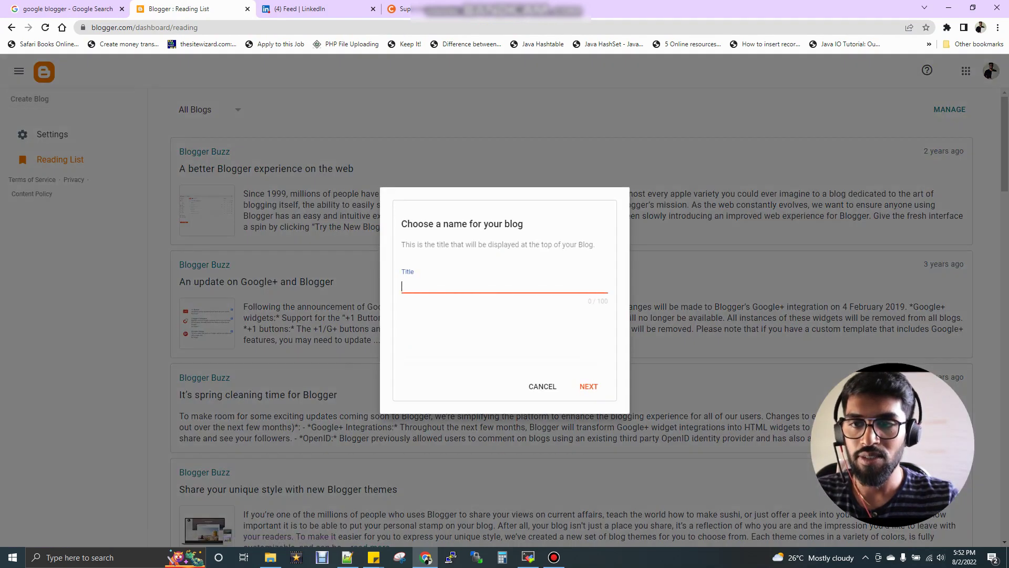
pyautogui.write('big ')
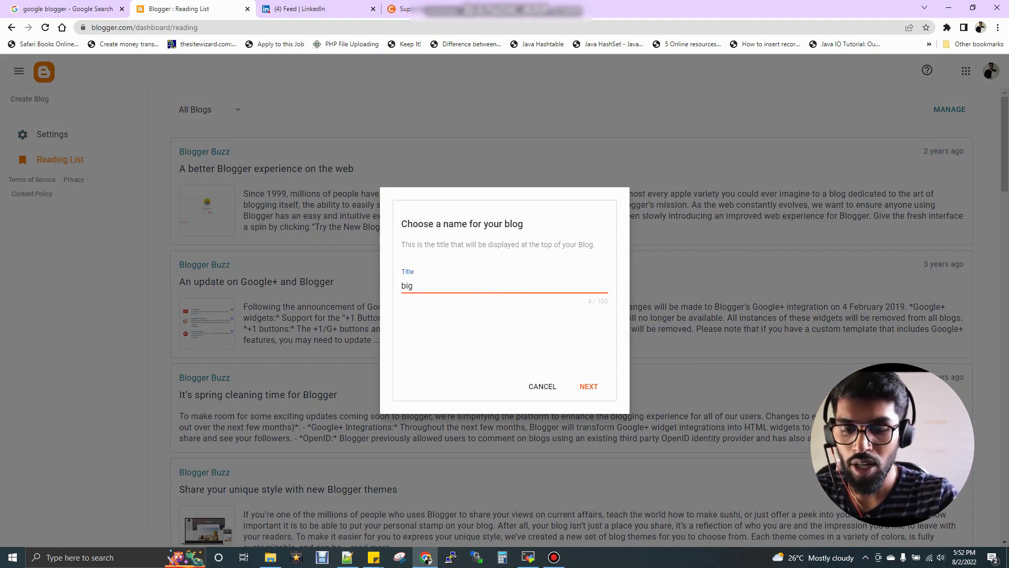
pyautogui.write('data')
pyautogui.press('Return')
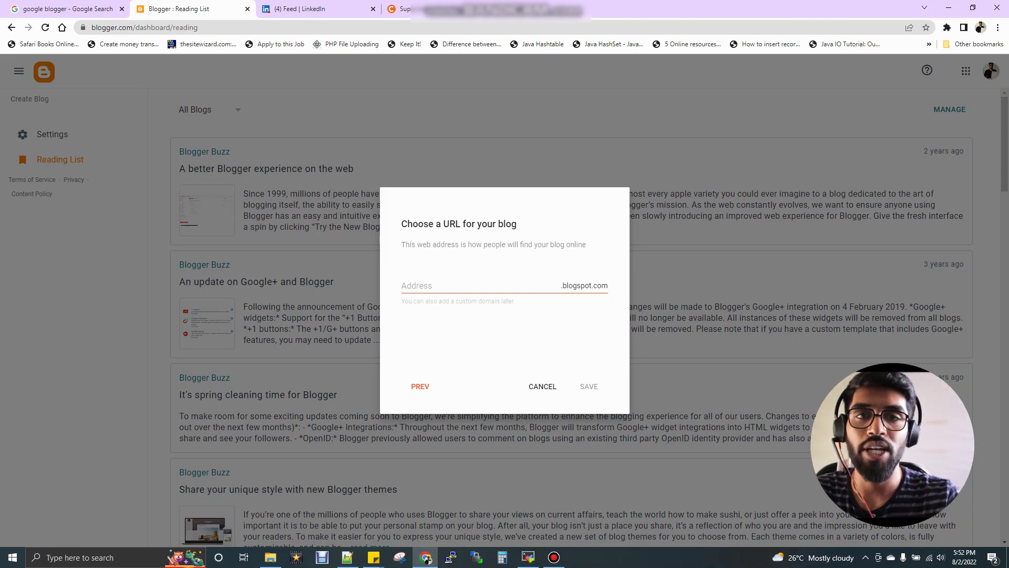
# - Replace the unavailable address with an available .blogspot.com address and save the blog
pyautogui.click(473, 285)
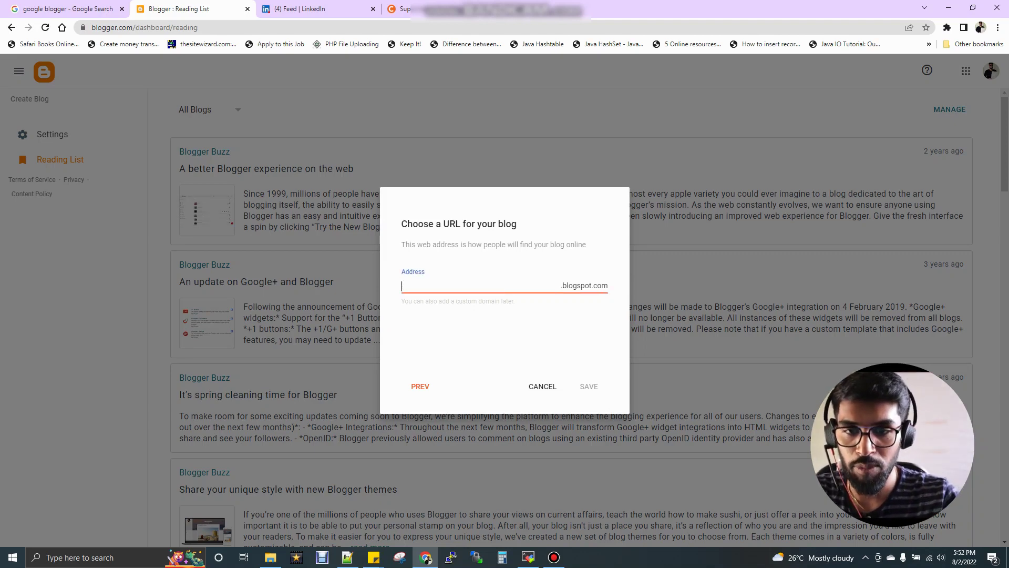
pyautogui.write('gowthambigdata')
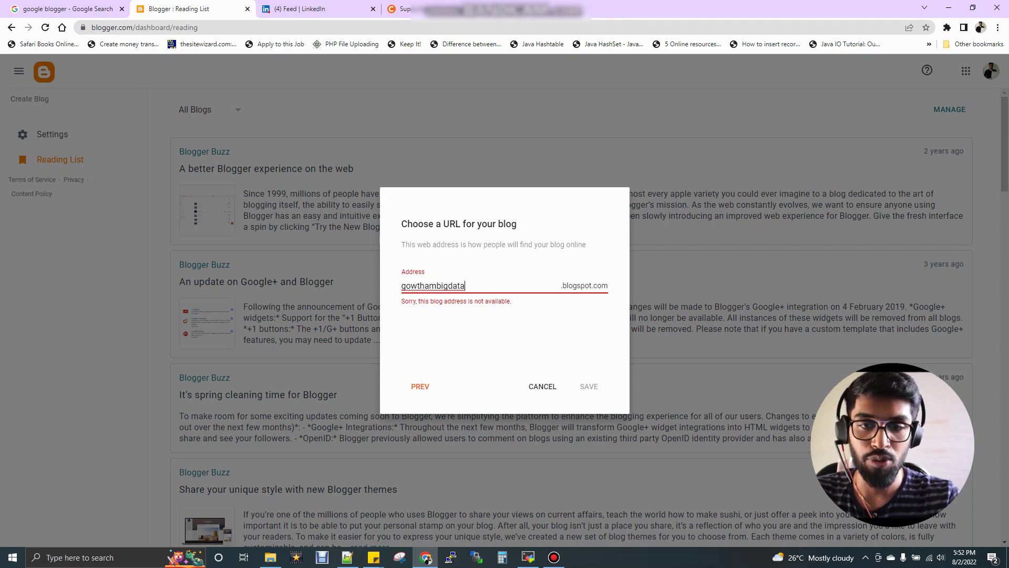
pyautogui.press('BackSpace')
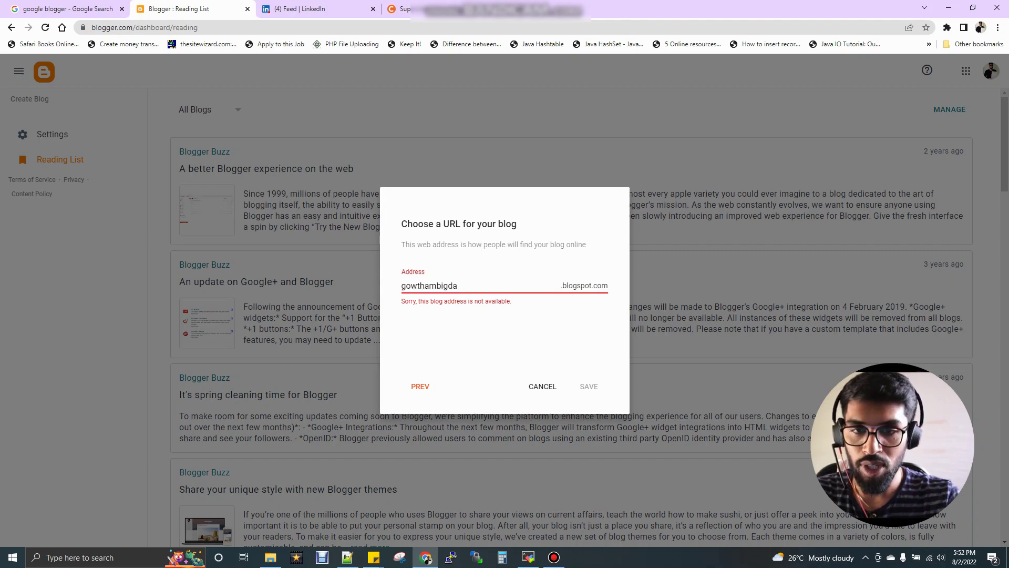
pyautogui.press('BackSpace')
pyautogui.press('BackSpace')
pyautogui.press('BackSpace')
pyautogui.press('BackSpace')
pyautogui.press('BackSpace')
pyautogui.press('BackSpace')
pyautogui.press('BackSpace')
pyautogui.press('BackSpace')
pyautogui.press('BackSpace')
pyautogui.press('BackSpace')
pyautogui.press('BackSpace')
pyautogui.press('BackSpace')
pyautogui.write('gow')
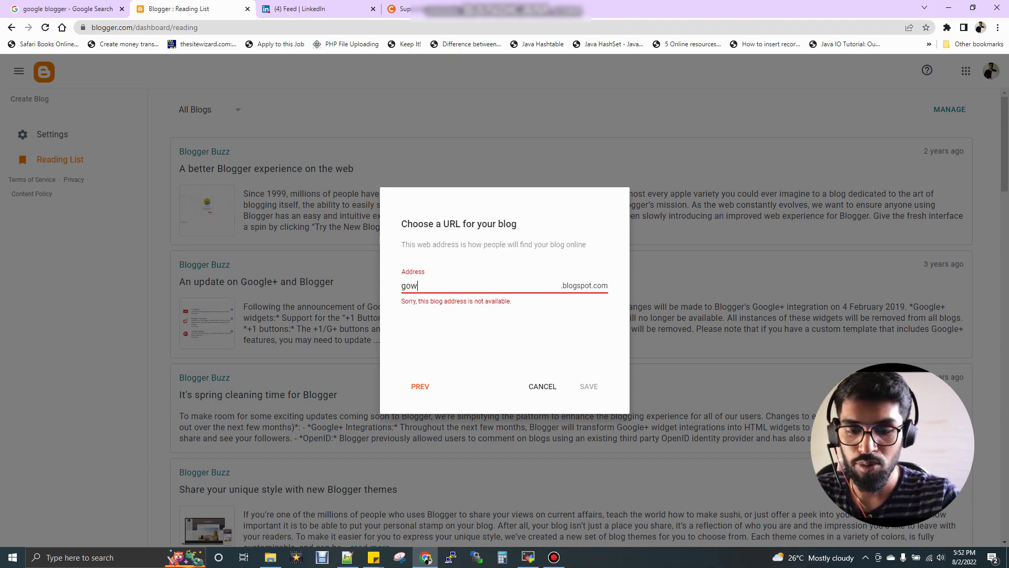
pyautogui.write('thamdataengi')
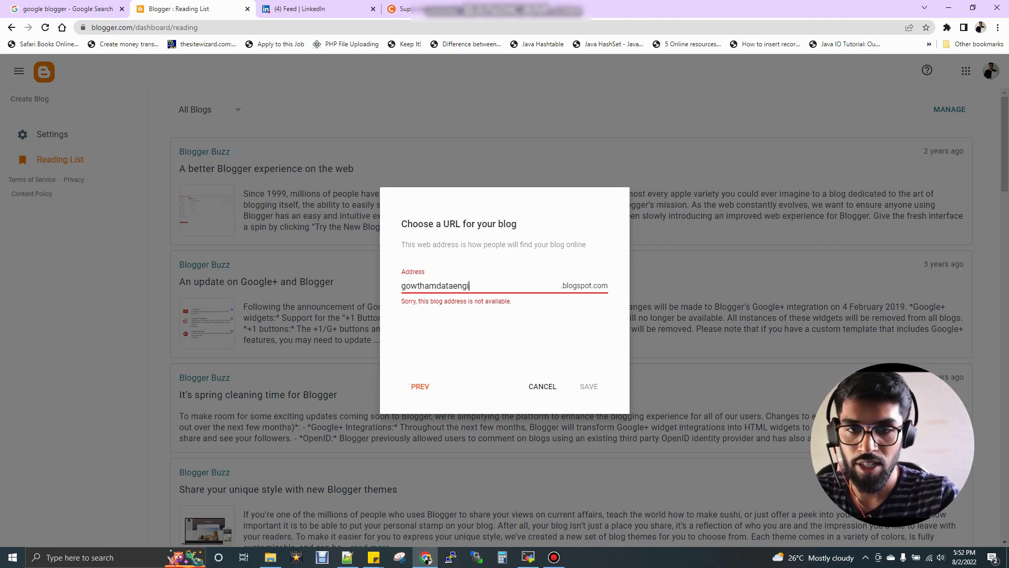
pyautogui.write('neer')
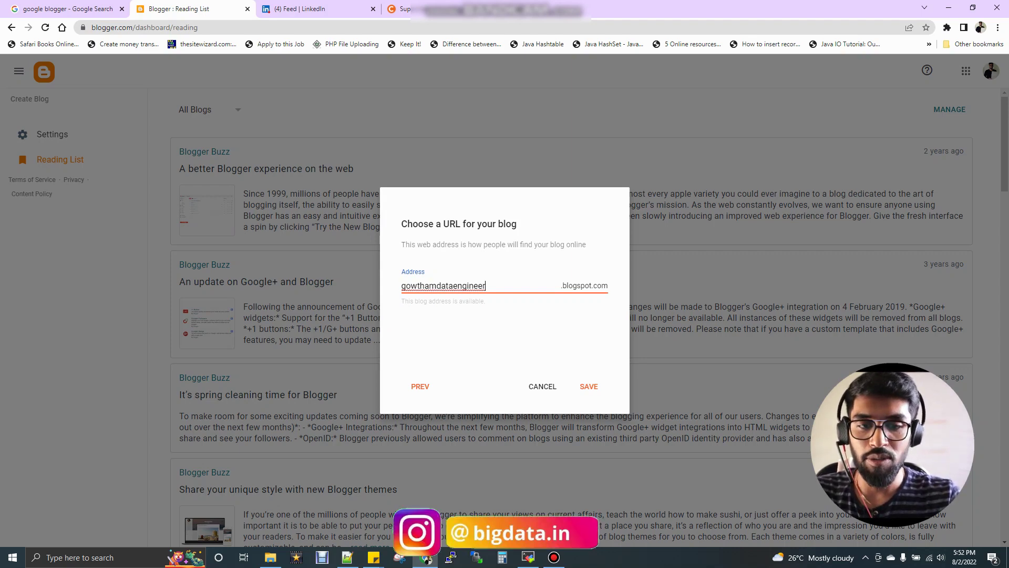
pyautogui.press('Return')
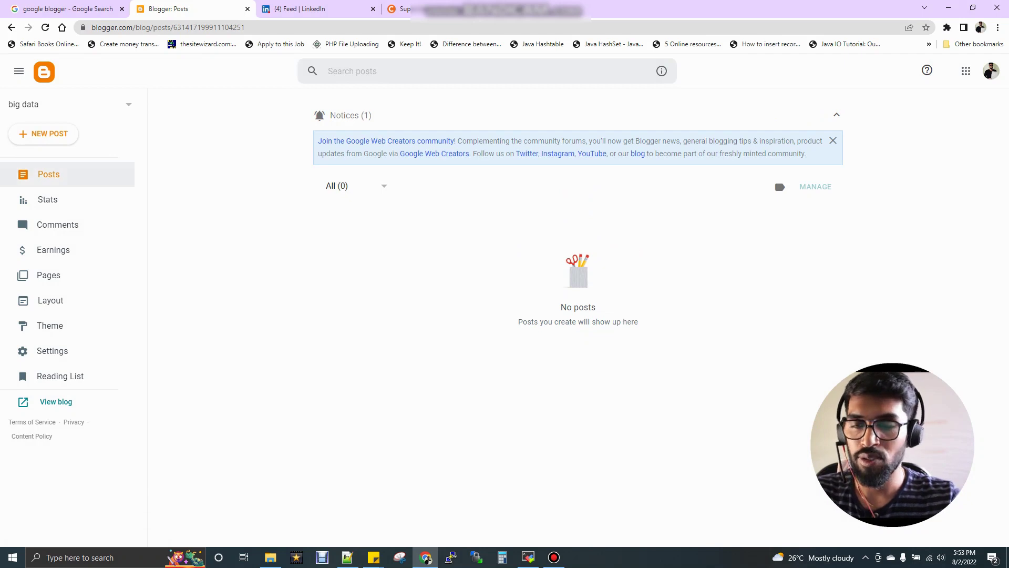
# - Create a new post draft in the big data blog
pyautogui.click(43, 134)
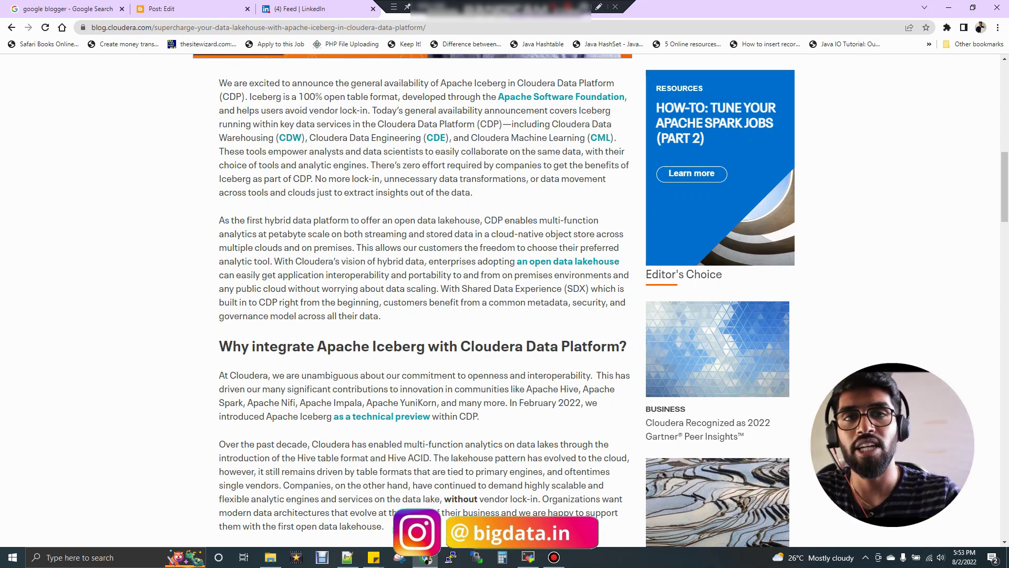
# - Copy the Cloudera article's opening paragraph into the post body
pyautogui.moveTo(219, 83); pyautogui.dragTo(473, 192)
pyautogui.hotkey('ctrl', 'c')
pyautogui.click(163, 9)
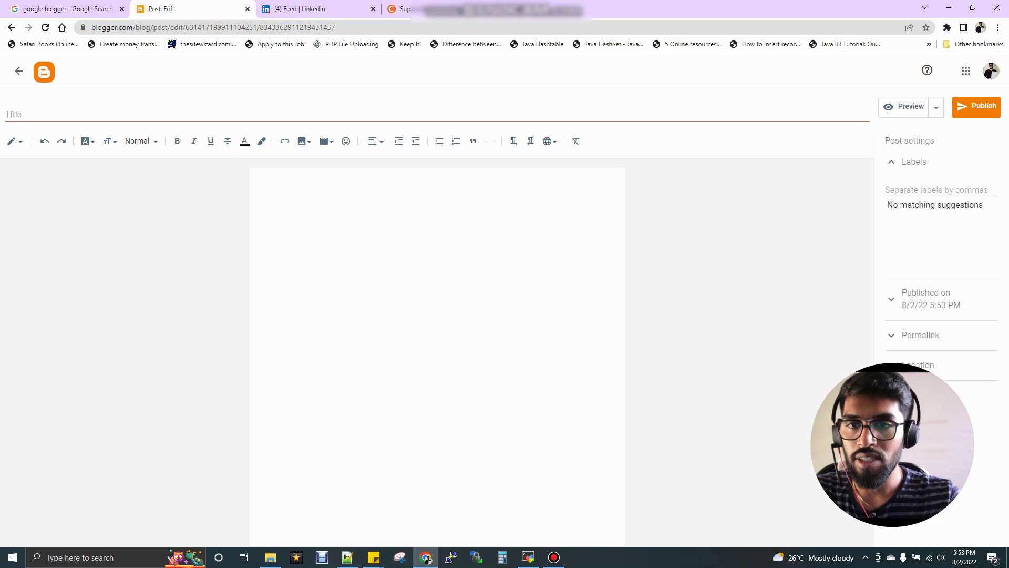
pyautogui.click(613, 534)
pyautogui.hotkey('ctrl', 'v')
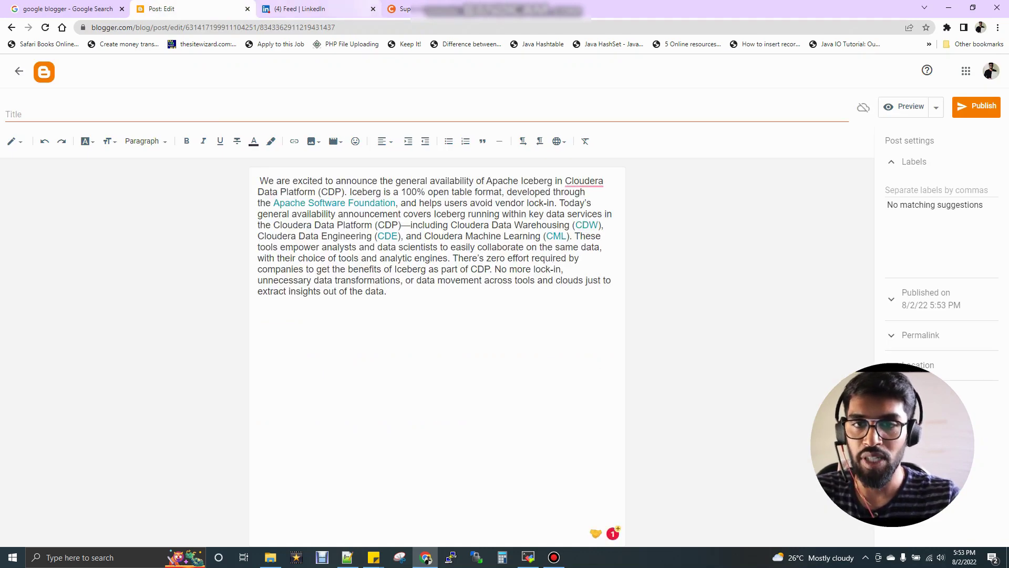
# - Copy the Cloudera article's full title and return to the post editor
pyautogui.click(405, 9)
pyautogui.scroll(1, 421, 299)
pyautogui.scroll(10, 421, 299)
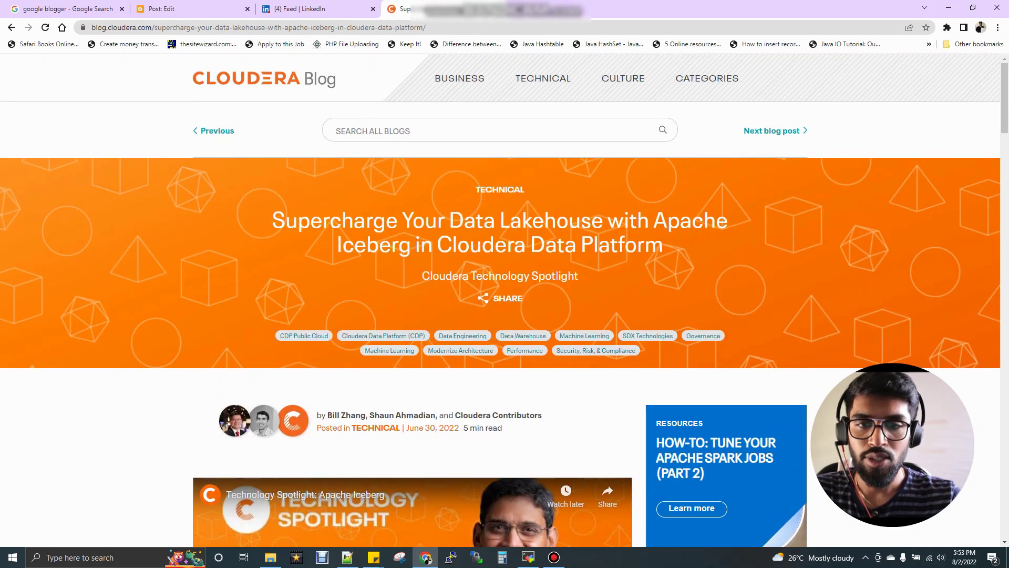
pyautogui.moveTo(272, 219); pyautogui.dragTo(664, 244)
pyautogui.hotkey('ctrl', 'c')
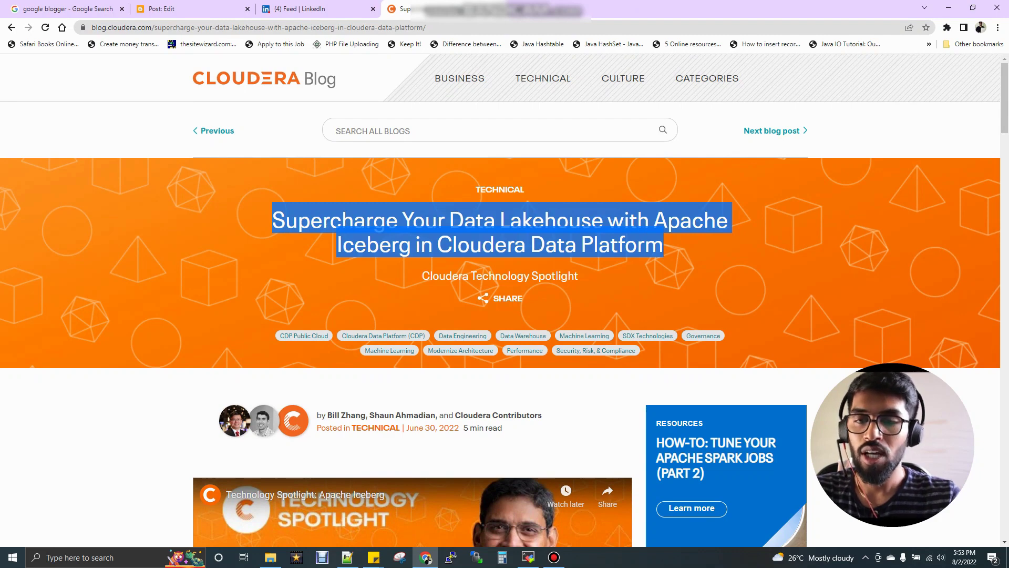
pyautogui.hotkey('ctrl', '2')
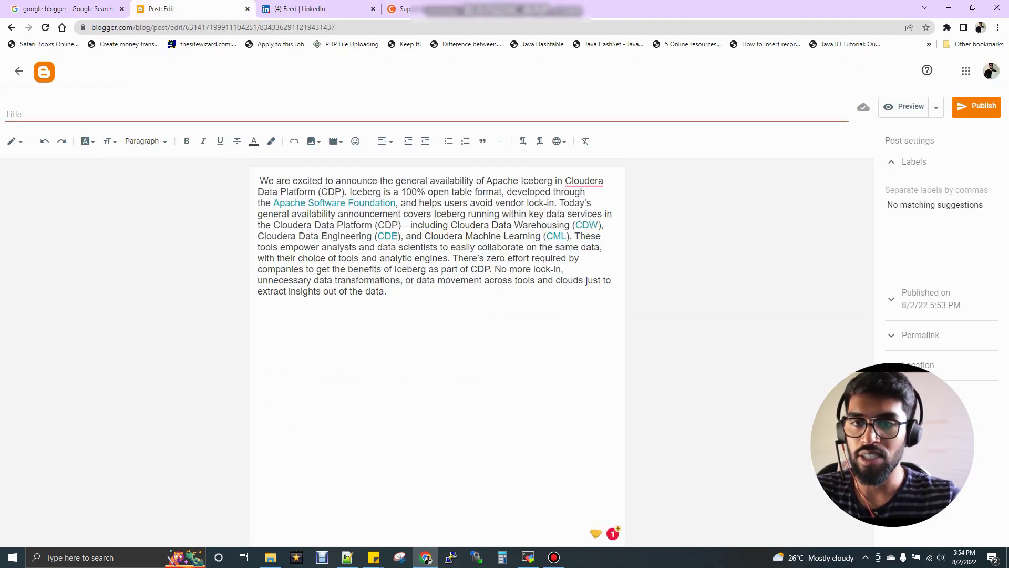
# - Paste the Iceberg article title as the post title and copy the article's address
pyautogui.click(427, 114)
pyautogui.hotkey('ctrl', 'v')
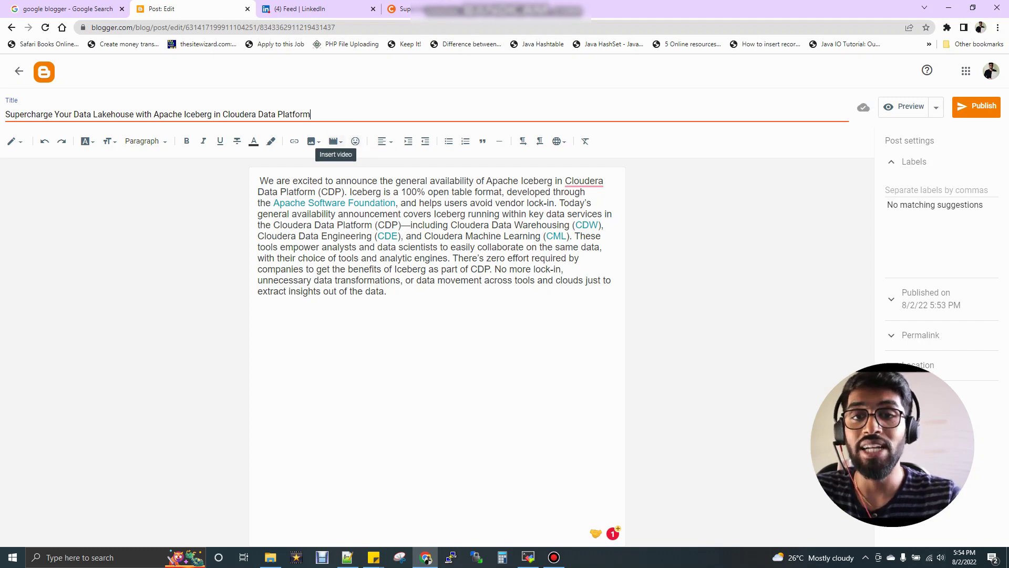
pyautogui.click(405, 9)
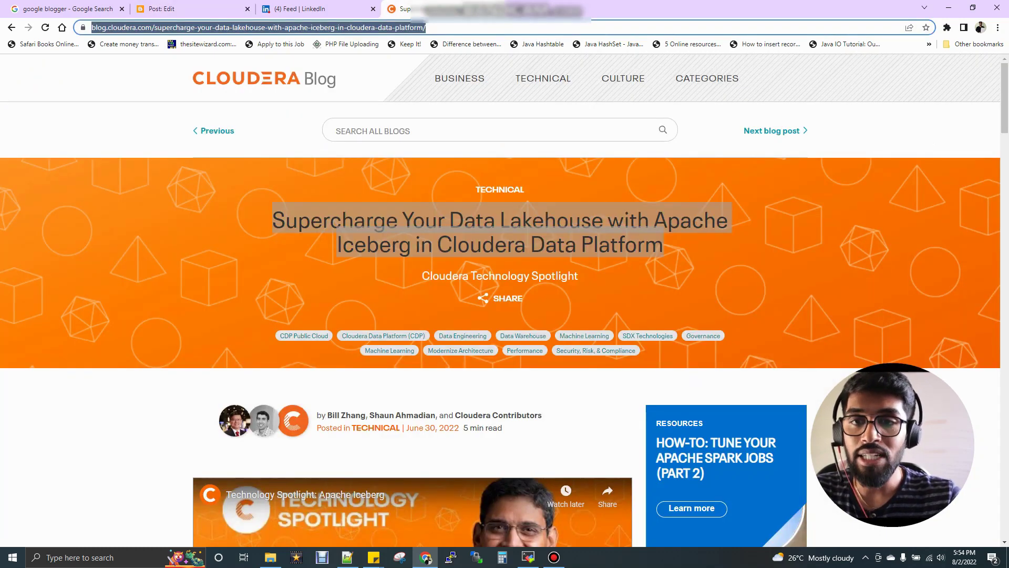
pyautogui.click(203, 9)
# - Add a 'Read More' line linked to the article URL, opening in a new window
pyautogui.press('Return')
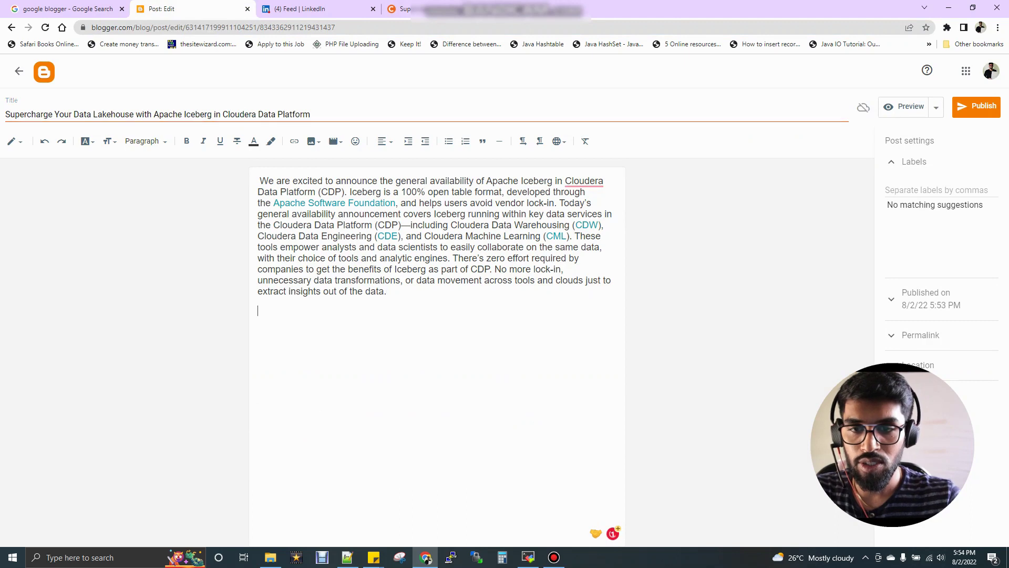
pyautogui.write('Read More')
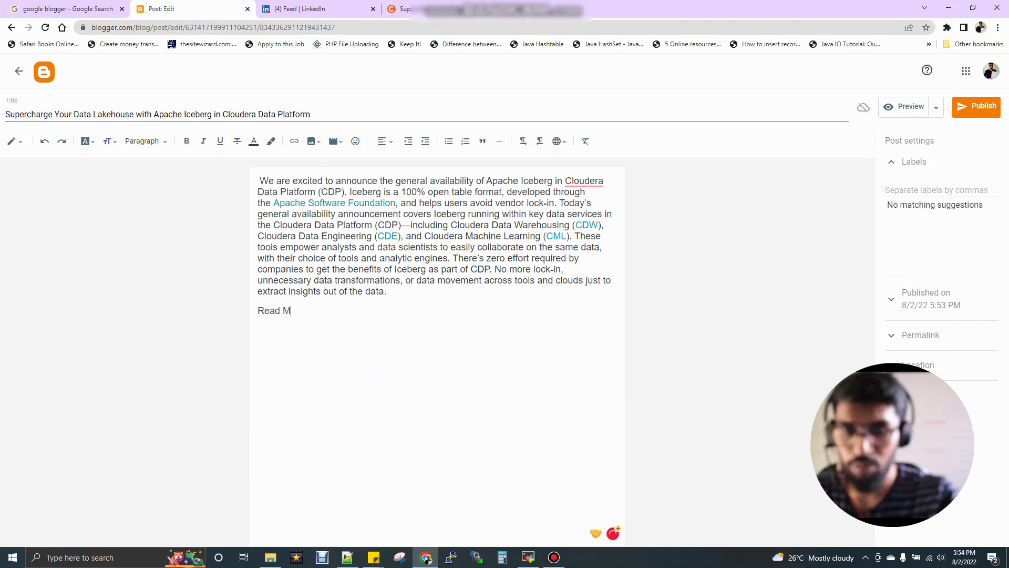
pyautogui.hotkey('ctrl', 'shift', 'Left')
pyautogui.hotkey('ctrl', 'shift', 'Left')
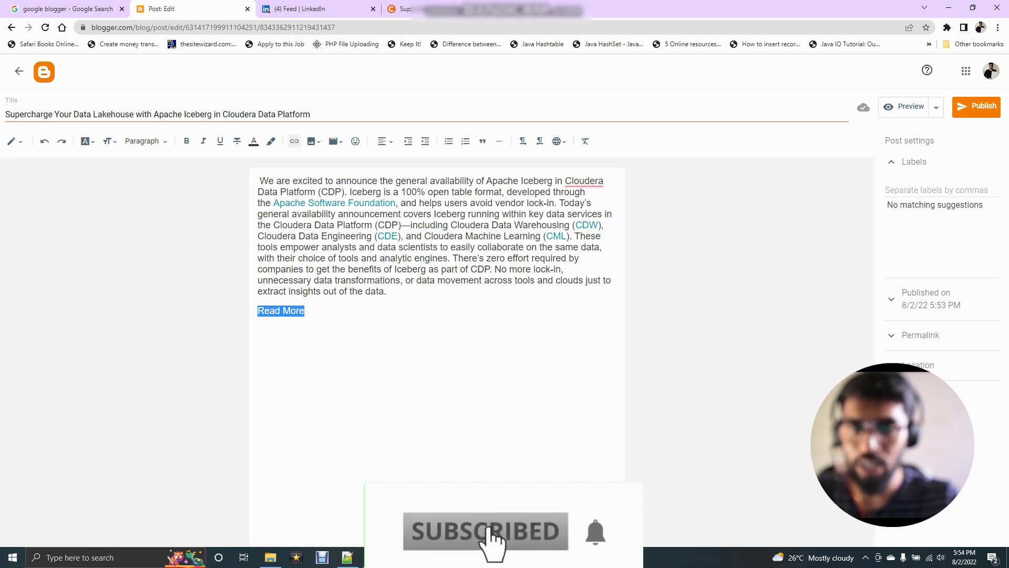
pyautogui.click(294, 140)
pyautogui.write('https://blog.cloudera.com/supercharge-your-data-lakehouse-with-apache-iceberg-in-cloudera-data-platform/')
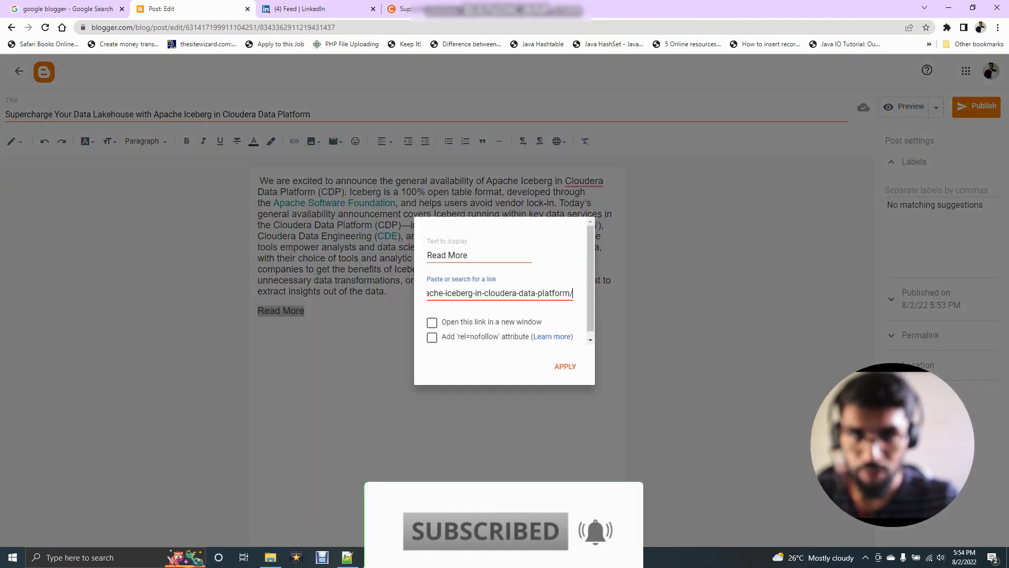
pyautogui.click(432, 322)
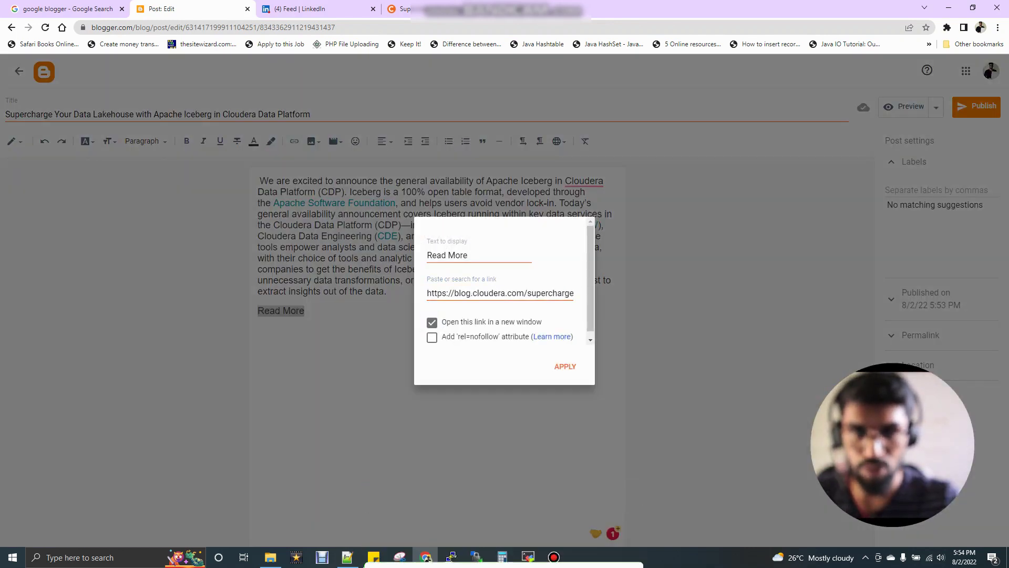
pyautogui.press('Return')
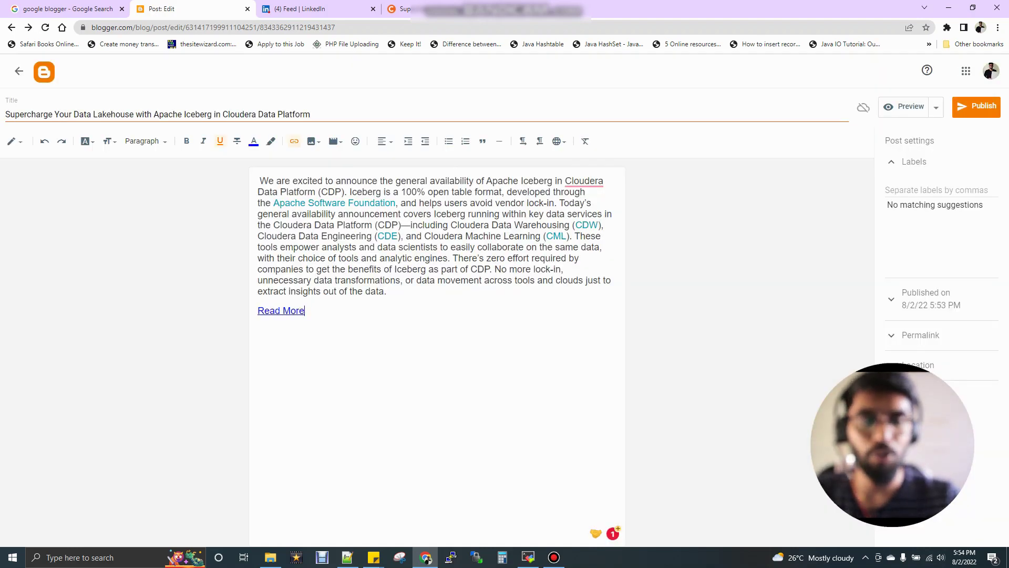
# - Publish the post, confirm, and view the live blog
pyautogui.click(975, 105)
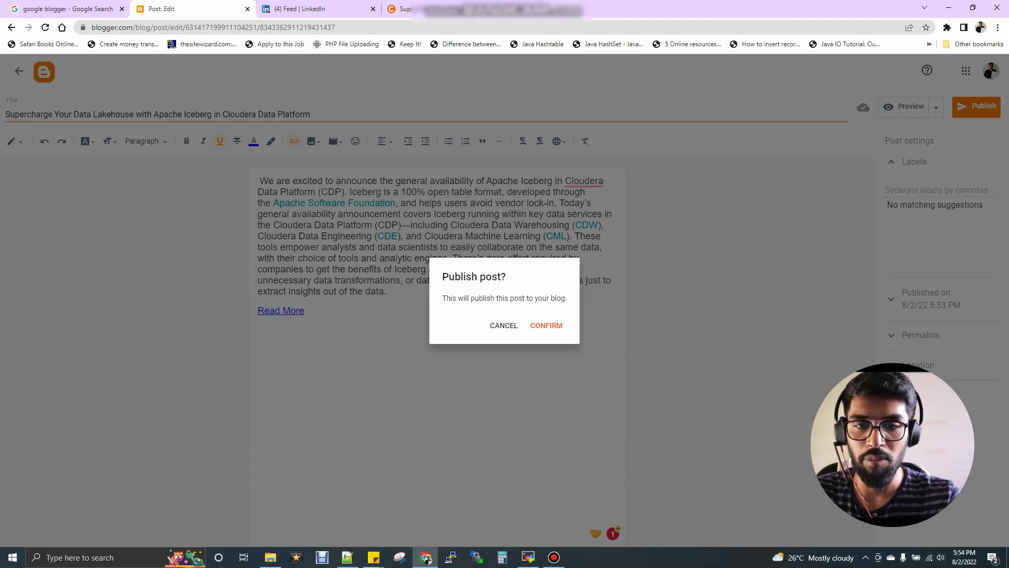
pyautogui.click(546, 325)
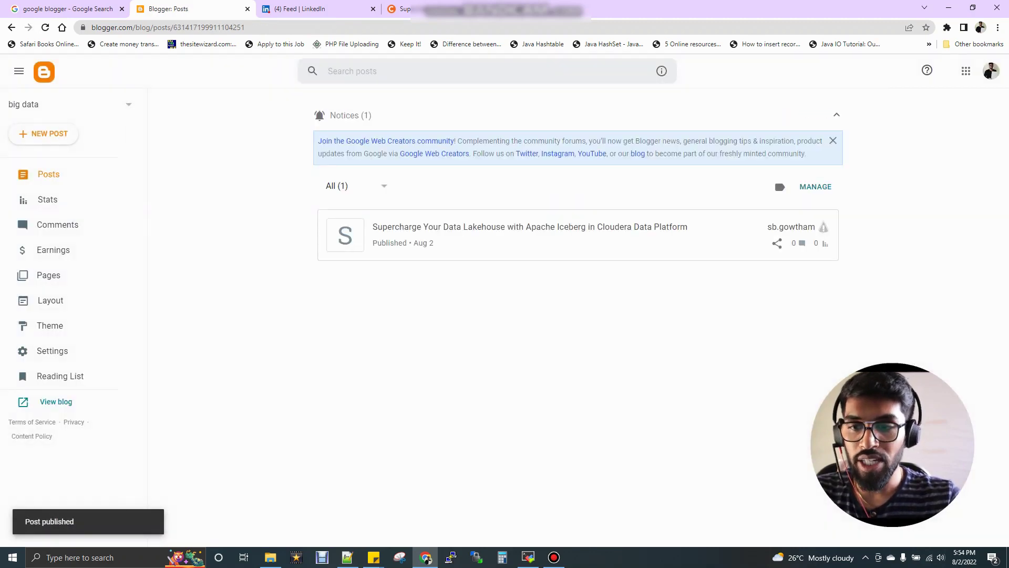
pyautogui.click(56, 402)
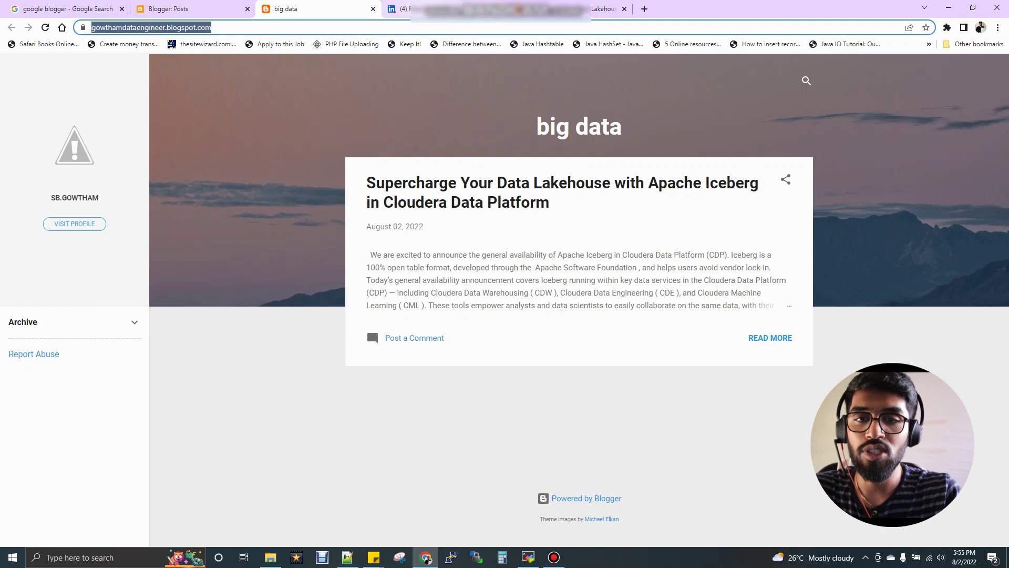
# - After reviewing the live Iceberg post, switch to the LinkedIn feed
pyautogui.click(415, 8)
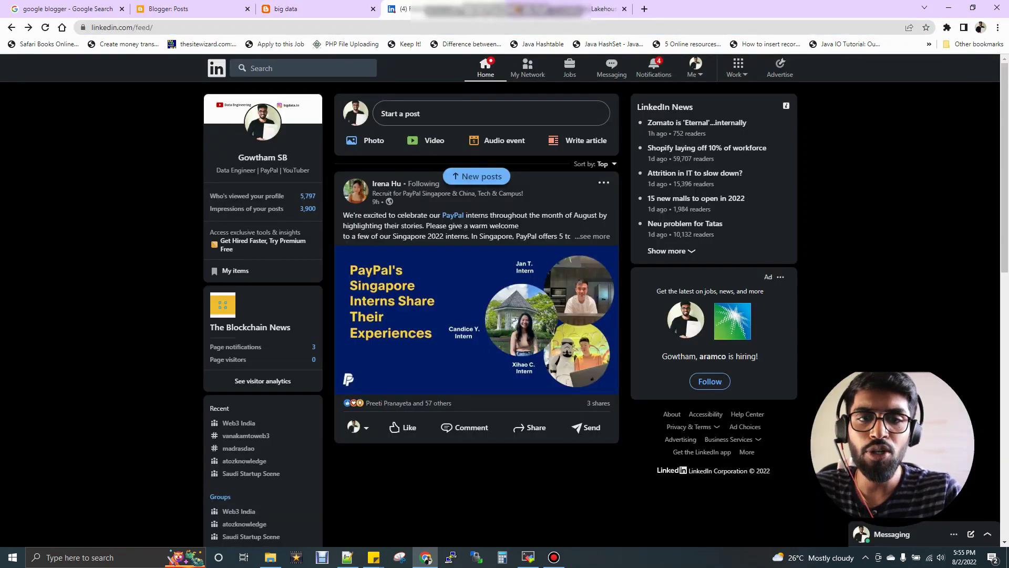
# - Start a new LinkedIn article published as the personal profile
pyautogui.click(492, 114)
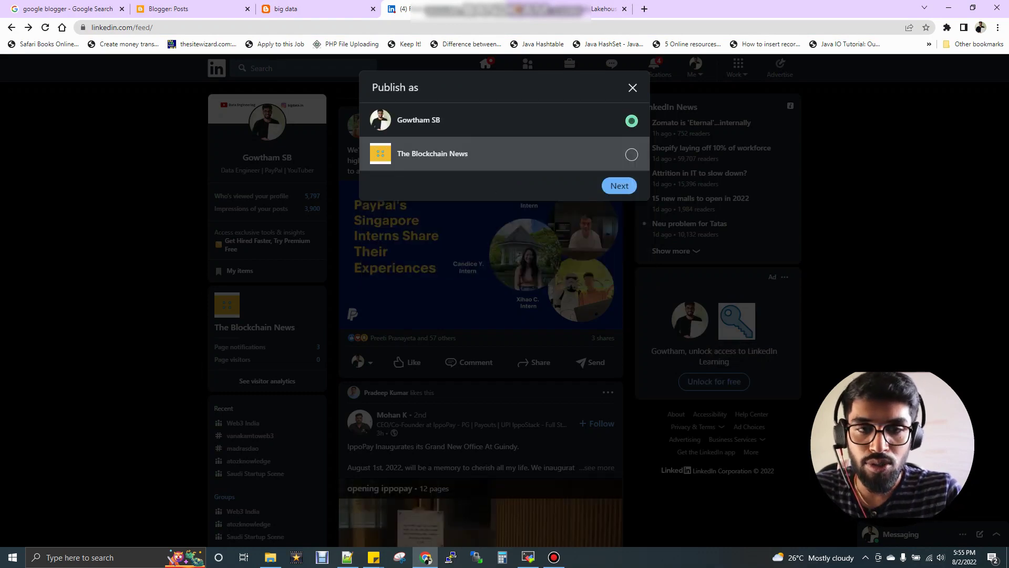
pyautogui.click(620, 186)
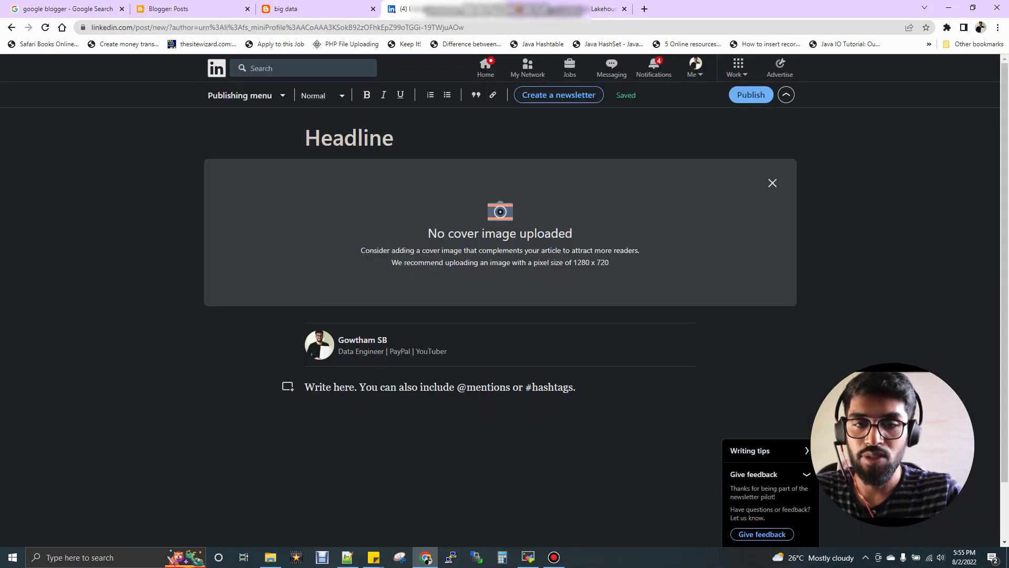